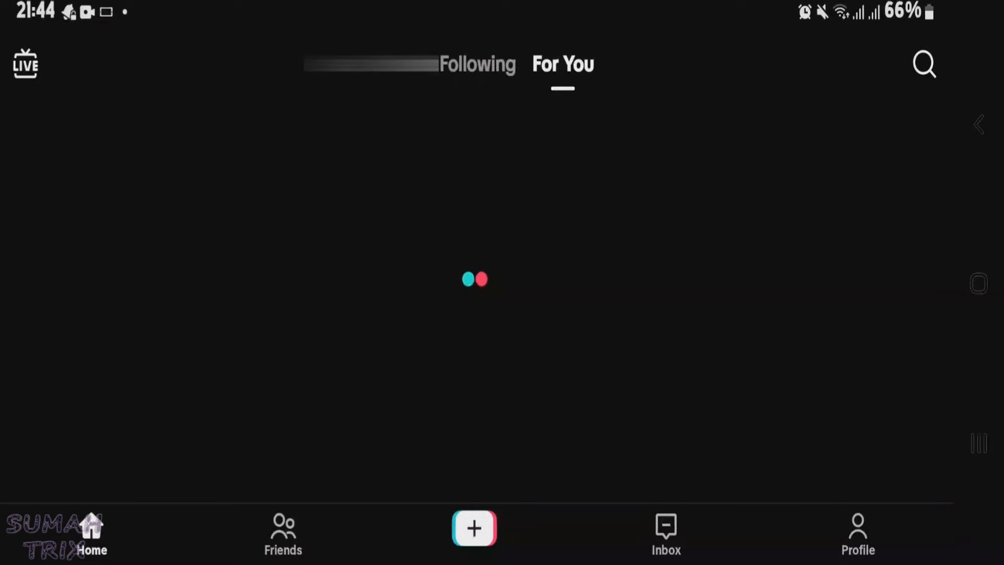
Step: Back out of TikTok's stuck loading feed to the app drawer
{"action": "key", "text": "Escape"}
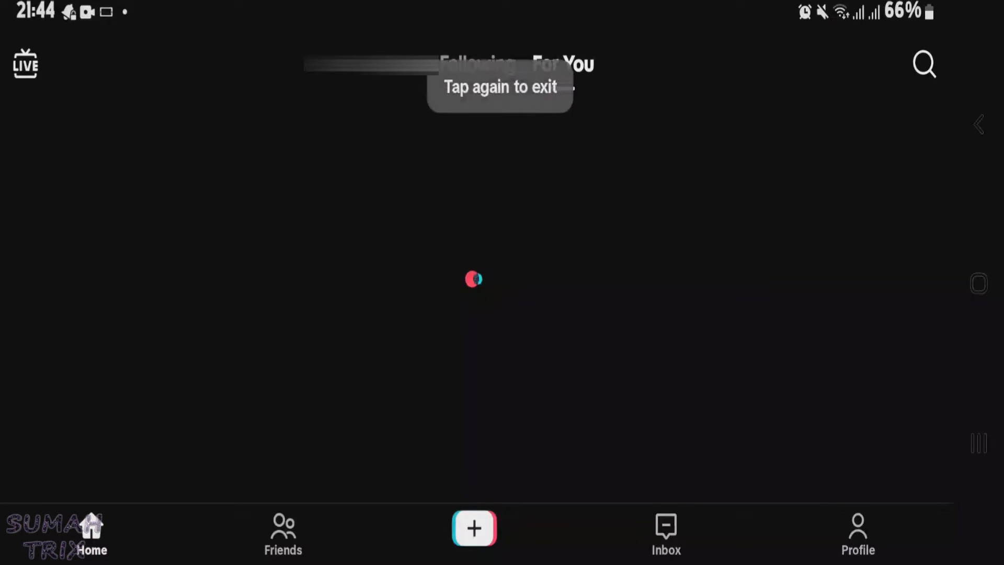
{"action": "key", "text": "Escape"}
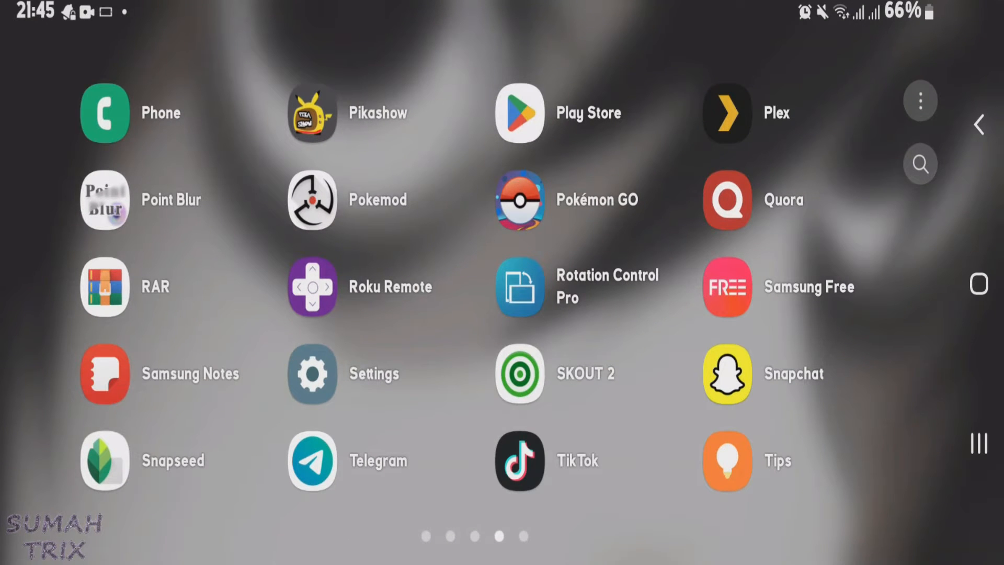
Step: Go into Settings > Connections > More connection settings, where Private DNS shows Off
{"action": "left_click_drag", "start_coordinate": [502, 7], "coordinate": [502, 314]}
{"action": "left_click", "coordinate": [768, 486]}
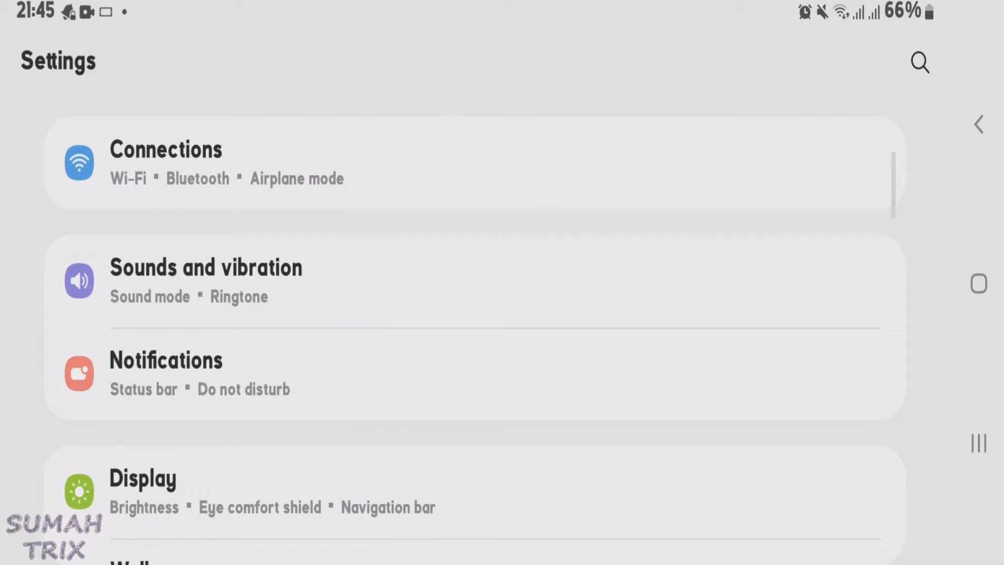
{"action": "left_click", "coordinate": [165, 163]}
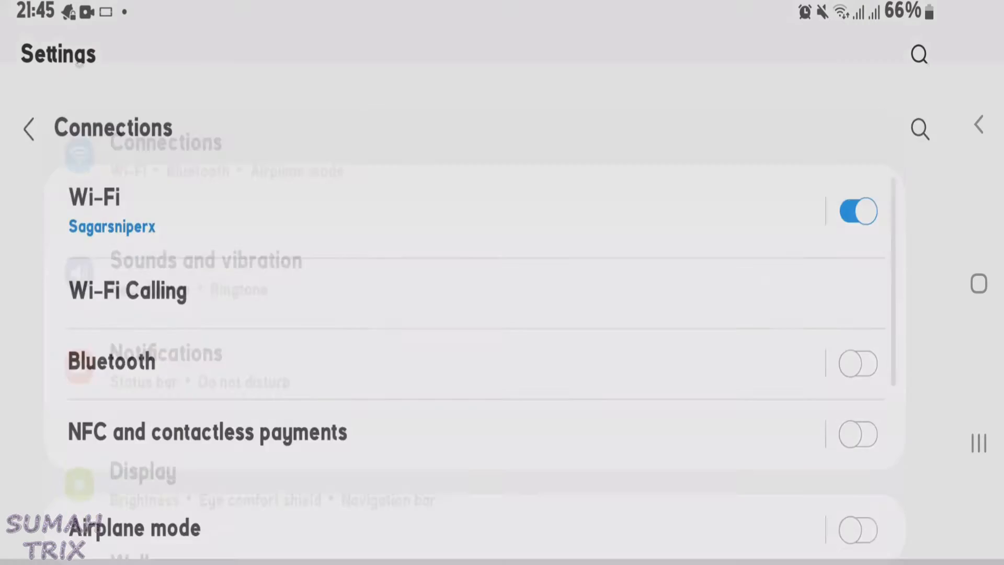
{"action": "scroll", "coordinate": [502, 313], "scroll_direction": "down", "scroll_amount": 5}
{"action": "scroll", "coordinate": [502, 314], "scroll_direction": "down", "scroll_amount": 3}
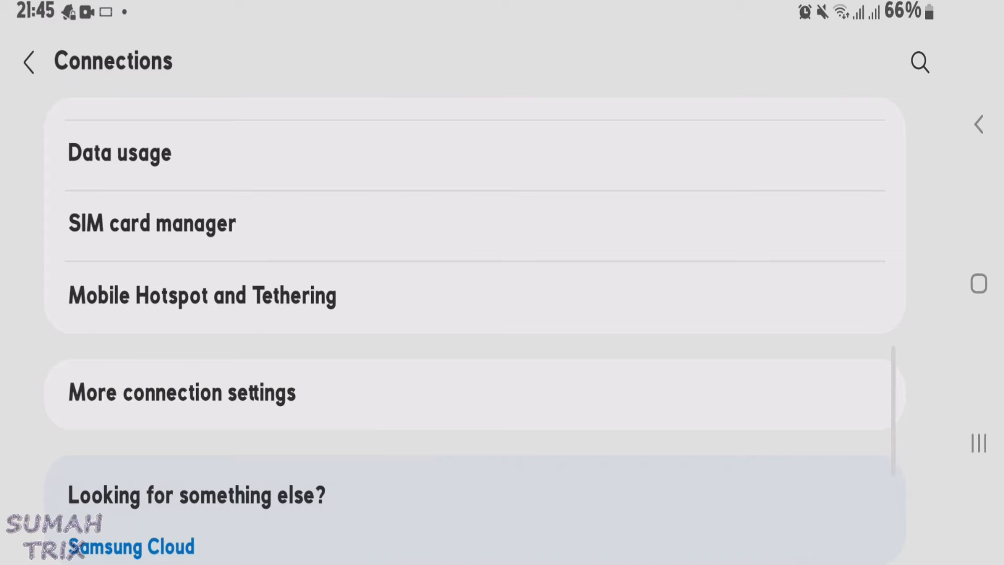
{"action": "left_click", "coordinate": [471, 392]}
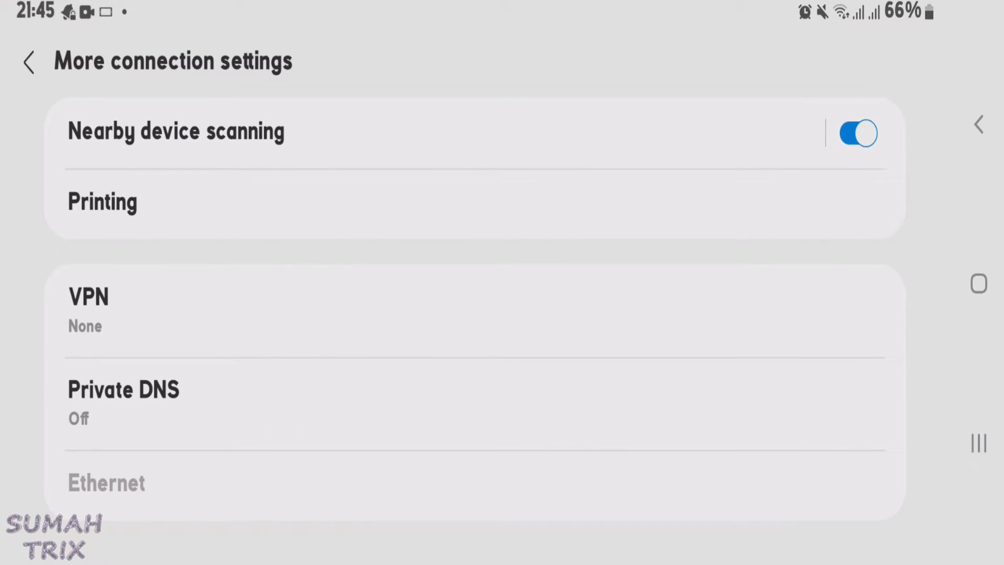
Step: Set Private DNS to the provider hostname dns.google.com and save it
{"action": "left_click", "coordinate": [471, 402]}
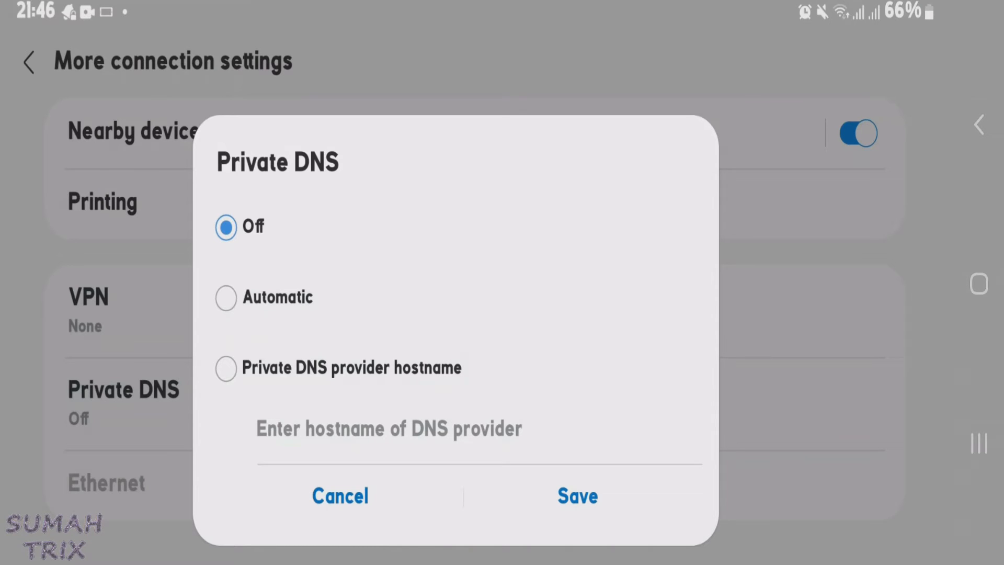
{"action": "left_click", "coordinate": [226, 368]}
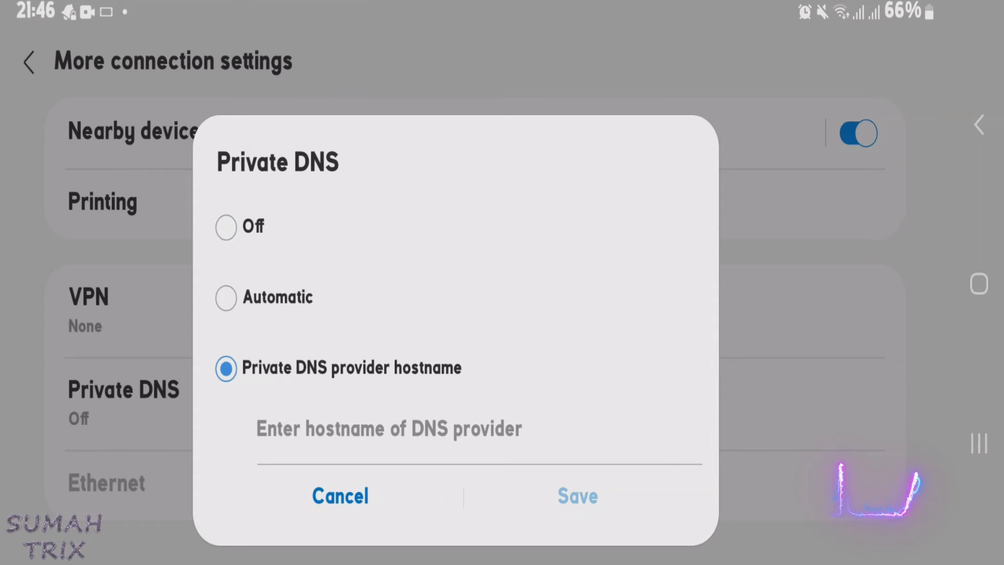
{"action": "left_click", "coordinate": [479, 429]}
{"action": "type", "text": "dn"}
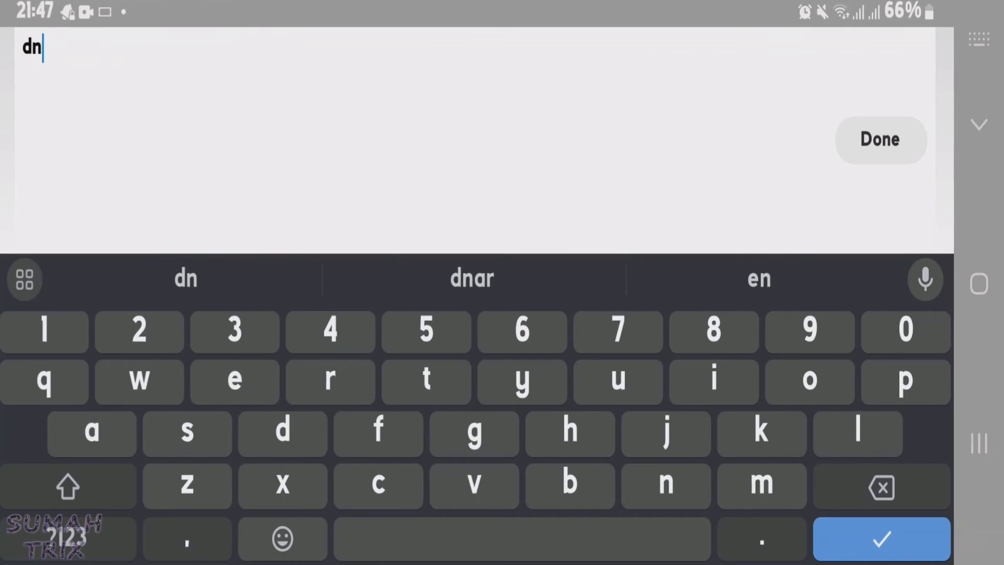
{"action": "type", "text": "s.google.com"}
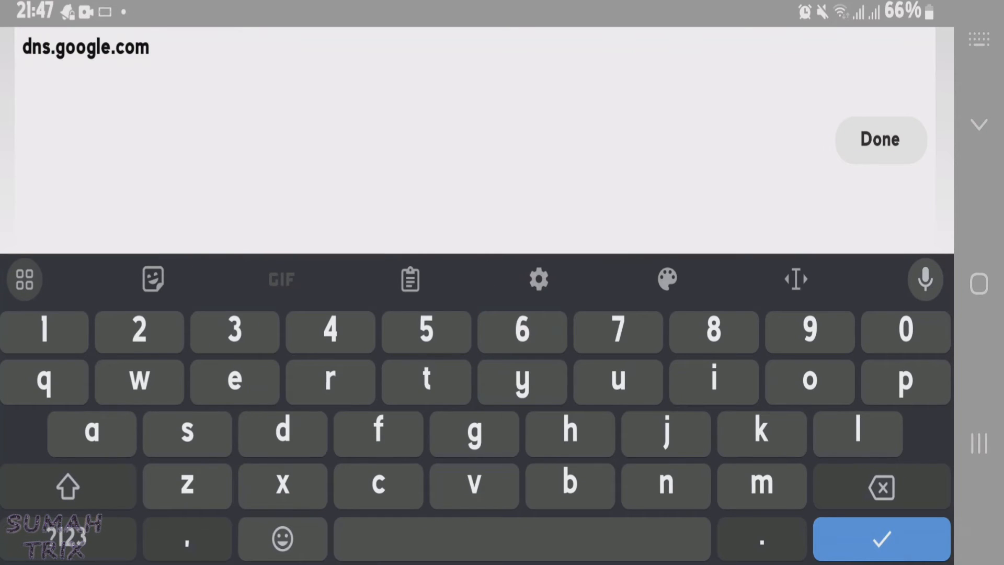
{"action": "left_click", "coordinate": [880, 139]}
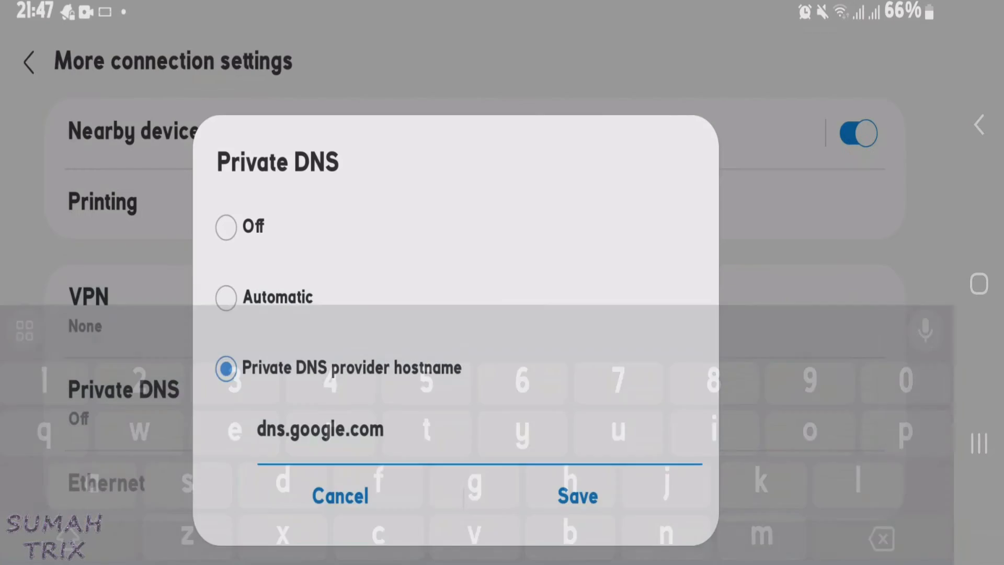
{"action": "left_click", "coordinate": [578, 495]}
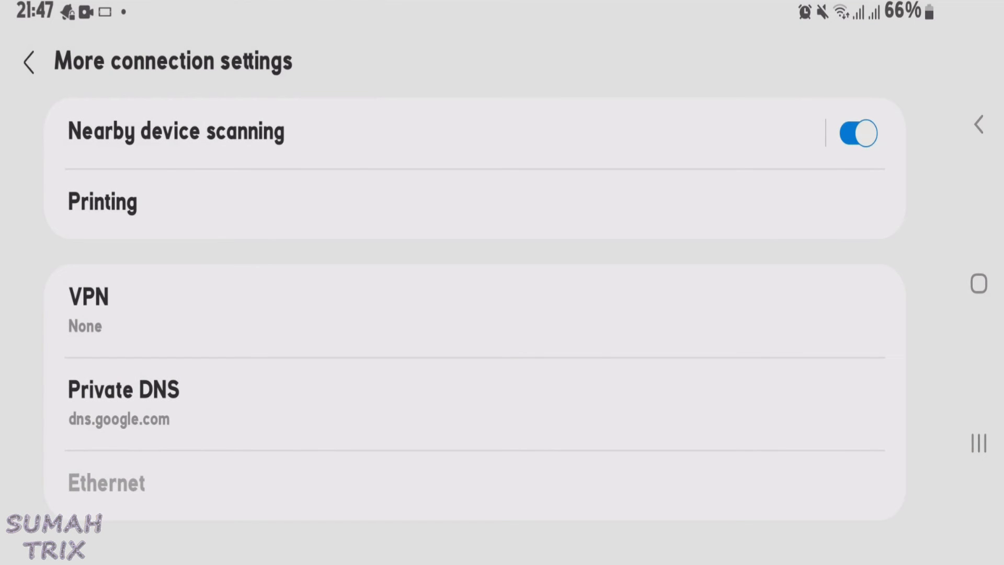
Step: Leave Settings and return to the app drawer to relaunch TikTok
{"action": "left_click", "coordinate": [979, 124]}
{"action": "left_click", "coordinate": [979, 284]}
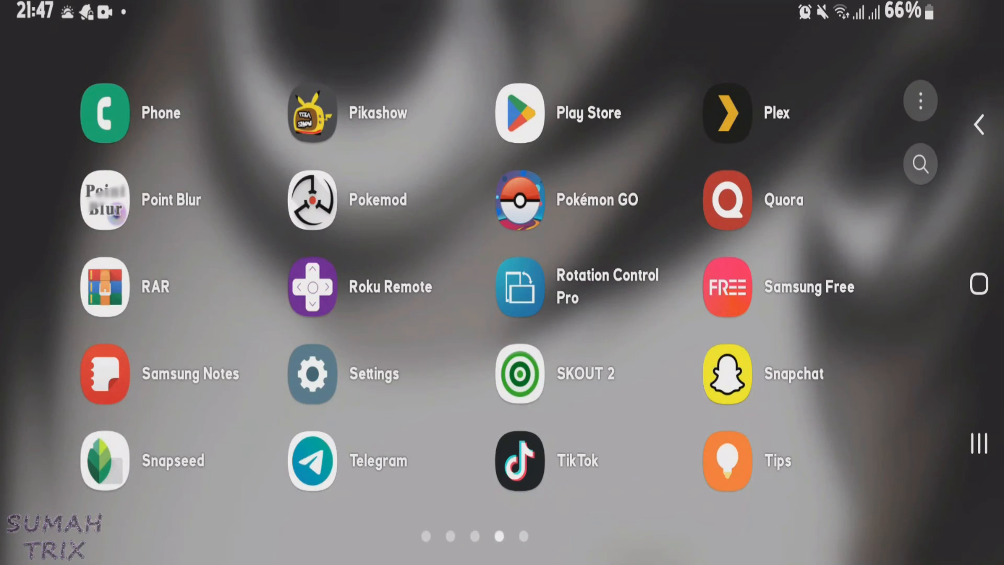